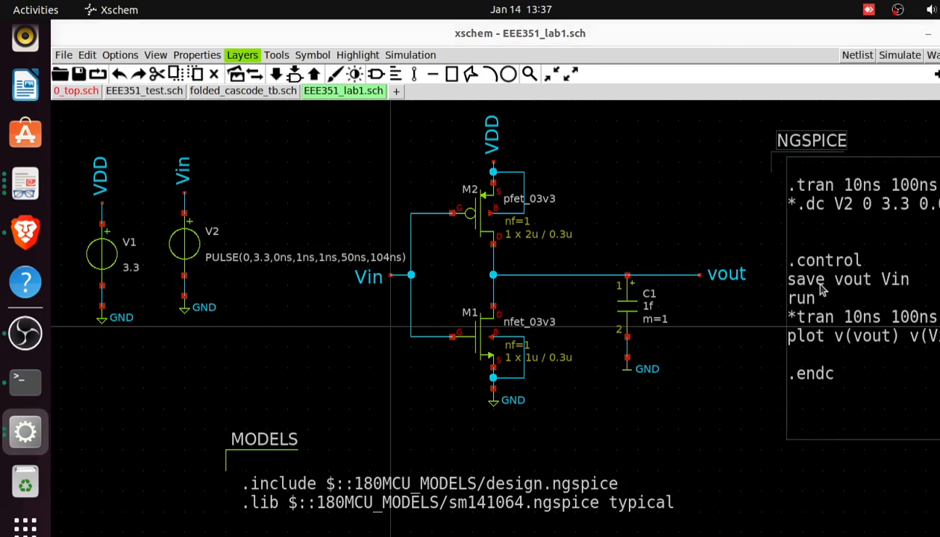
In the NGSPICE code block, comment out the .tran 10ns 100ns line and uncomment .dc V2 0 3.3 0.01.
drag(673, 275, 639, 150)
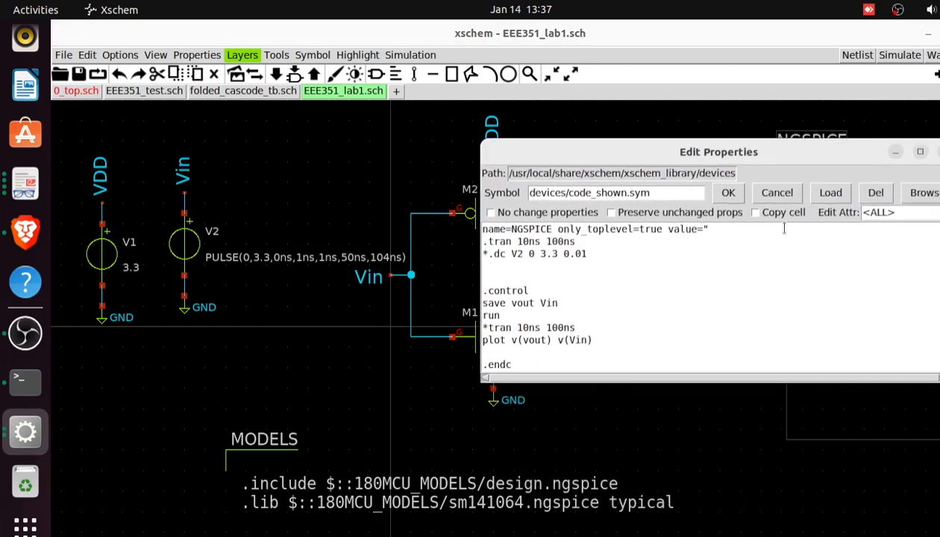
click(937, 151)
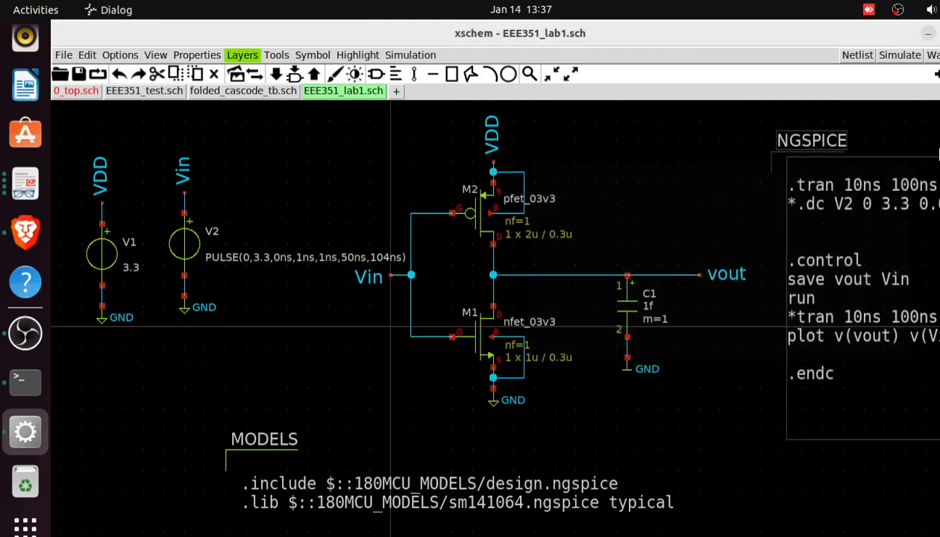
double_click(834, 288)
drag(676, 268, 605, 167)
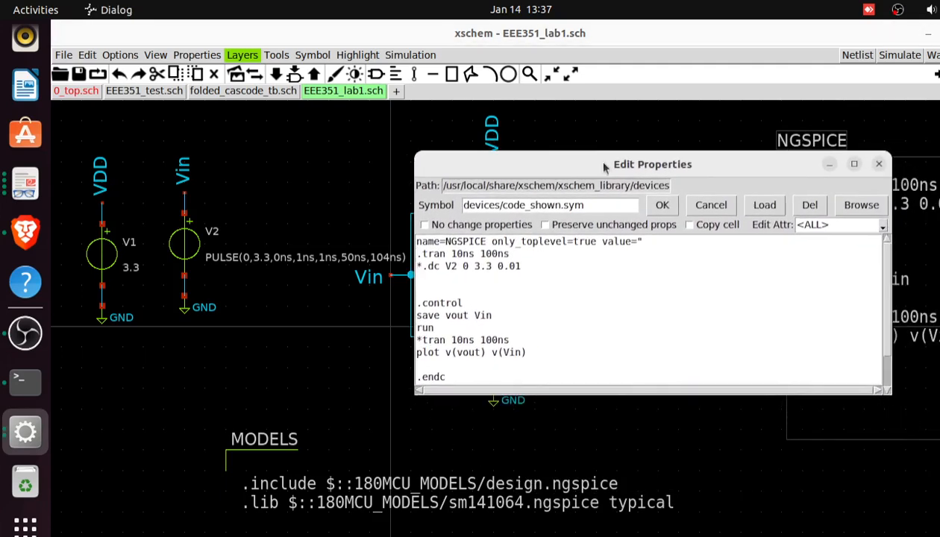
click(417, 254)
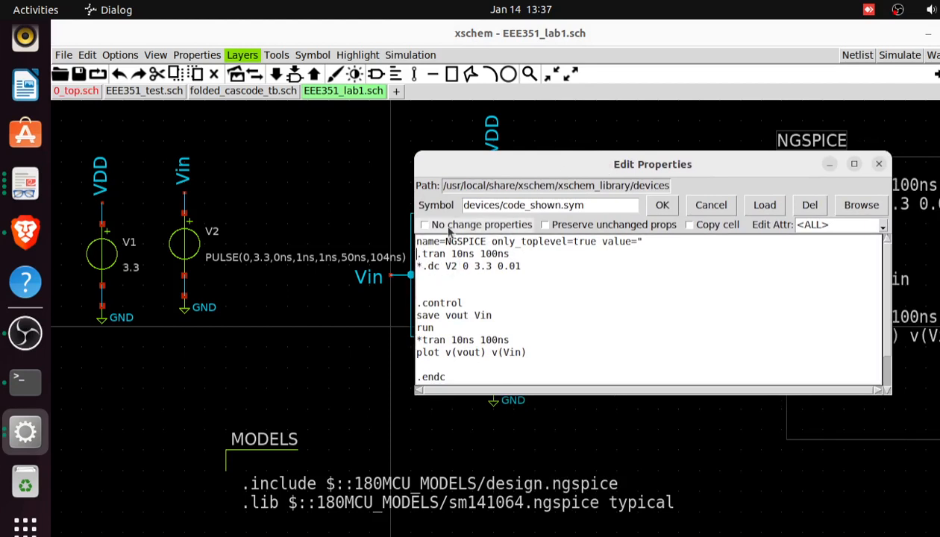
text(*)
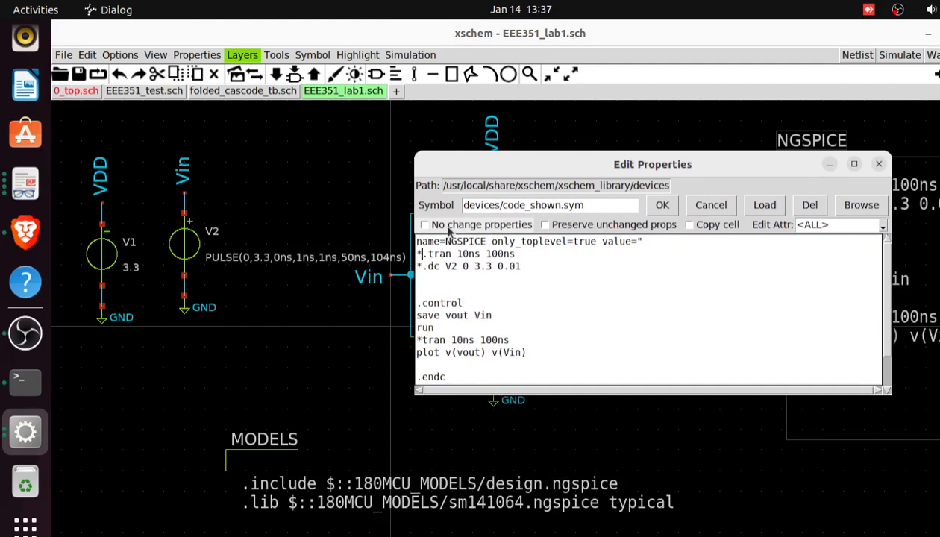
key(BackSpace)
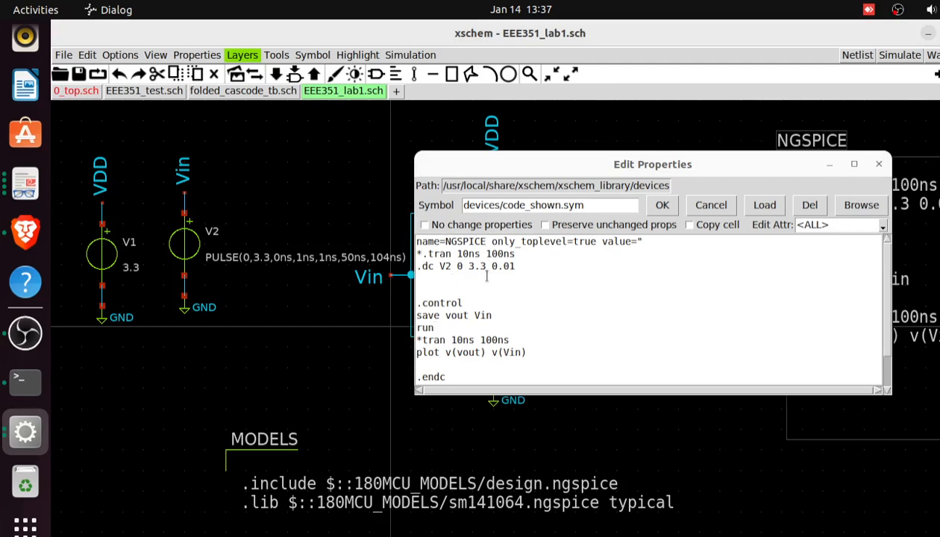
Switch to the ngspice user manual in Document Viewer and search it for ".dc".
click(25, 183)
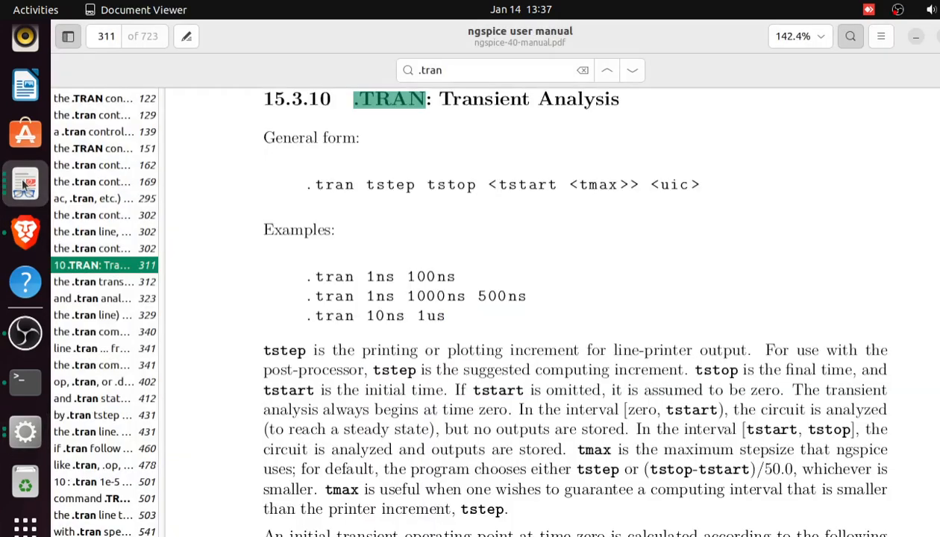
click(448, 68)
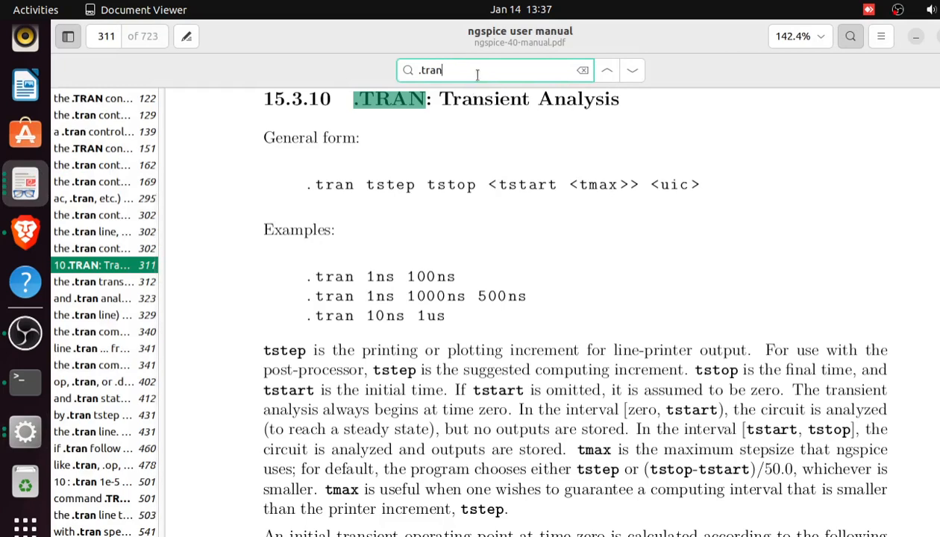
key(BackSpace)
key(BackSpace)
key(BackSpace)
key(BackSpace)
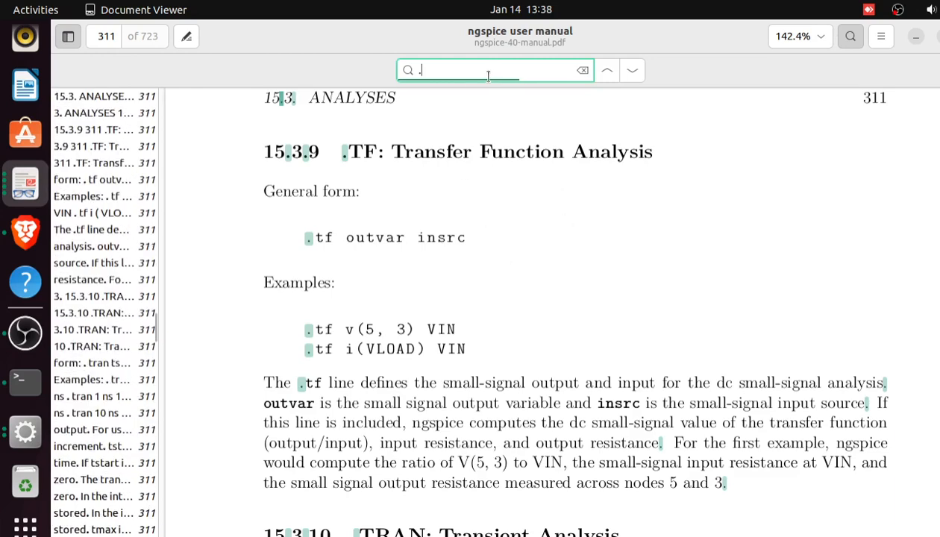
text(dc)
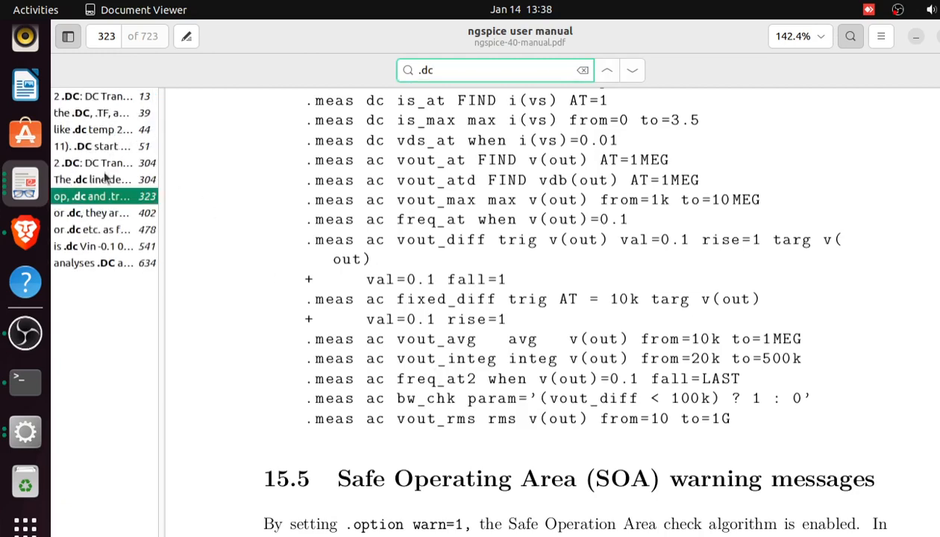
Find section 15.3.2 on .DC in the manual, read its general form and examples, and return to the schematic.
click(105, 212)
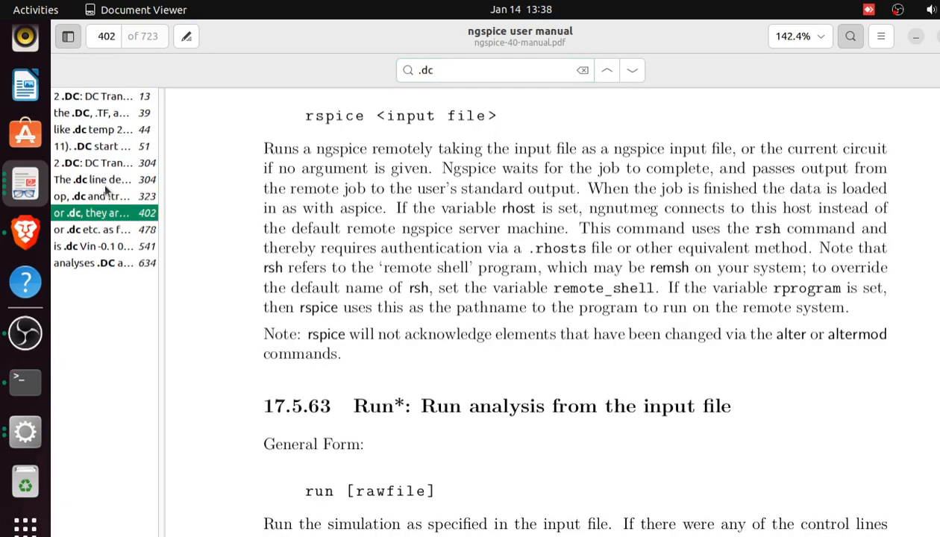
click(107, 184)
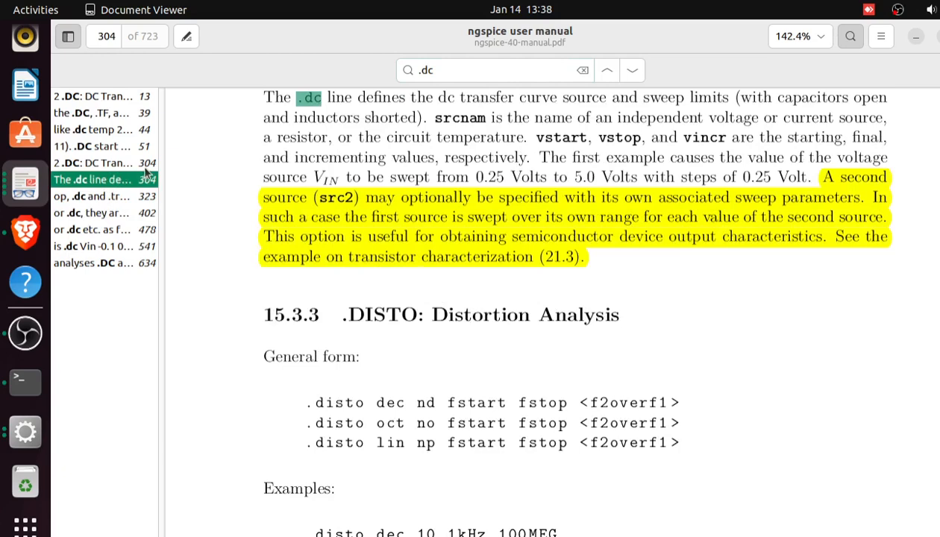
click(111, 148)
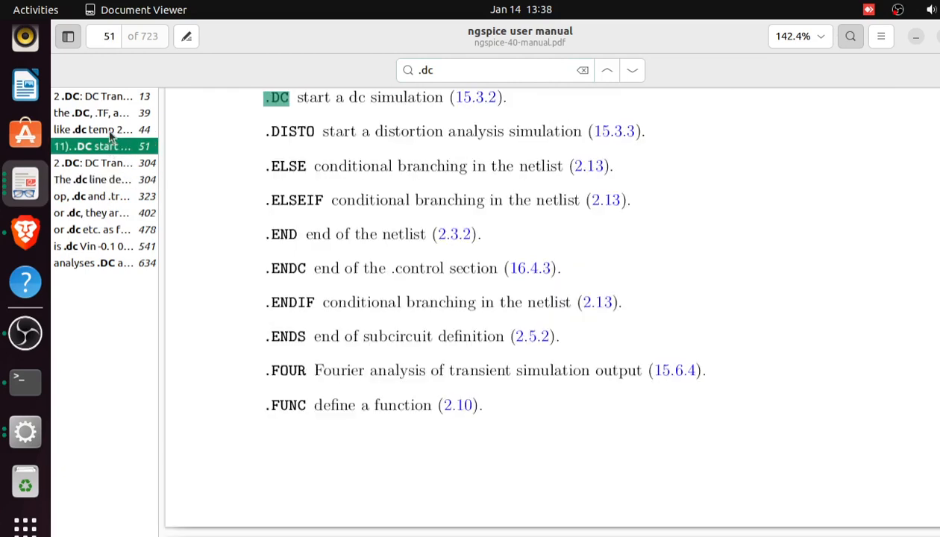
click(469, 98)
scroll(450, 246, down, 4)
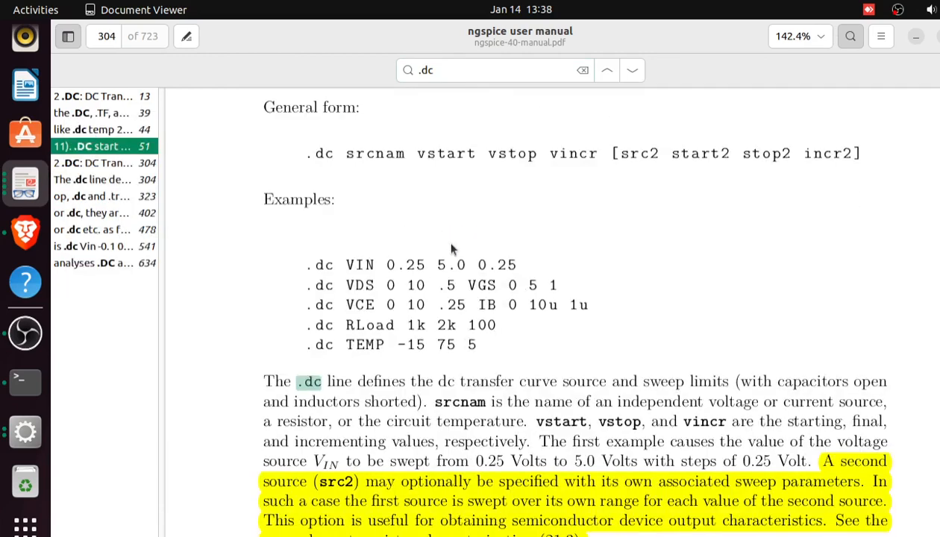
scroll(450, 247, up, 3)
click(915, 36)
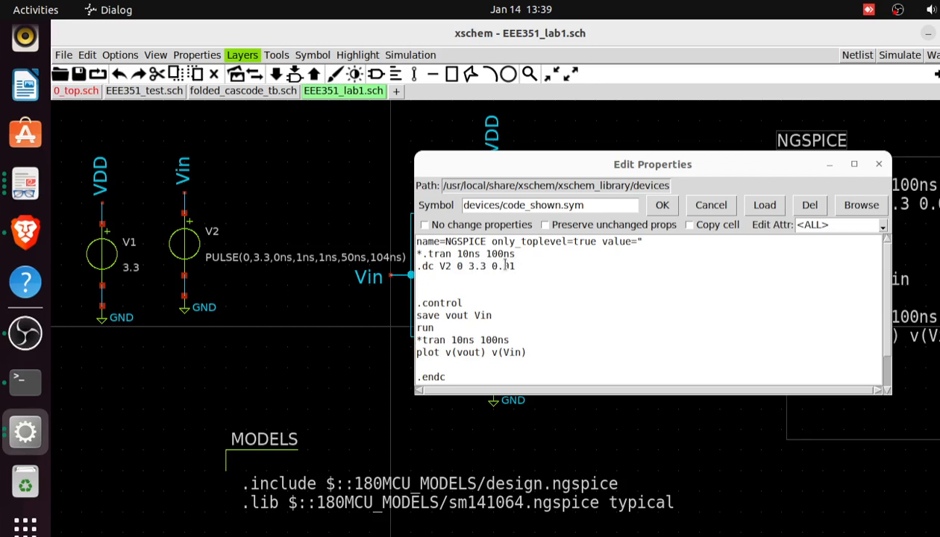
Apply the edited NGSPICE code properties and save the EEE351_lab1.sch schematic.
click(506, 265)
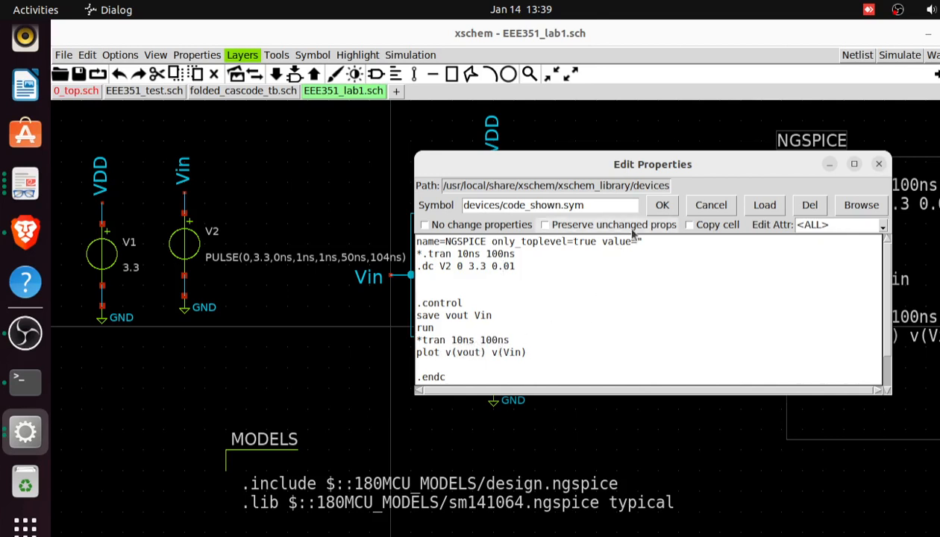
click(665, 206)
key(ctrl+s)
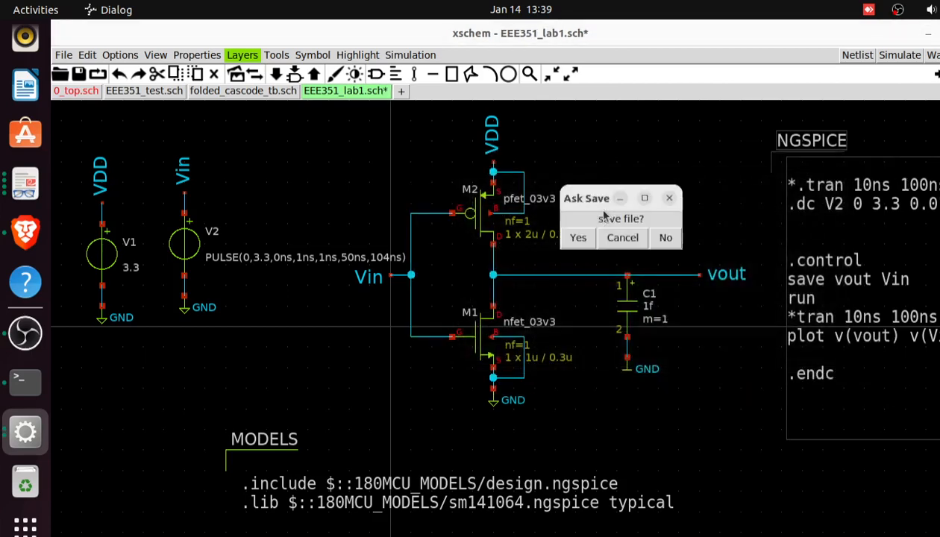
click(581, 236)
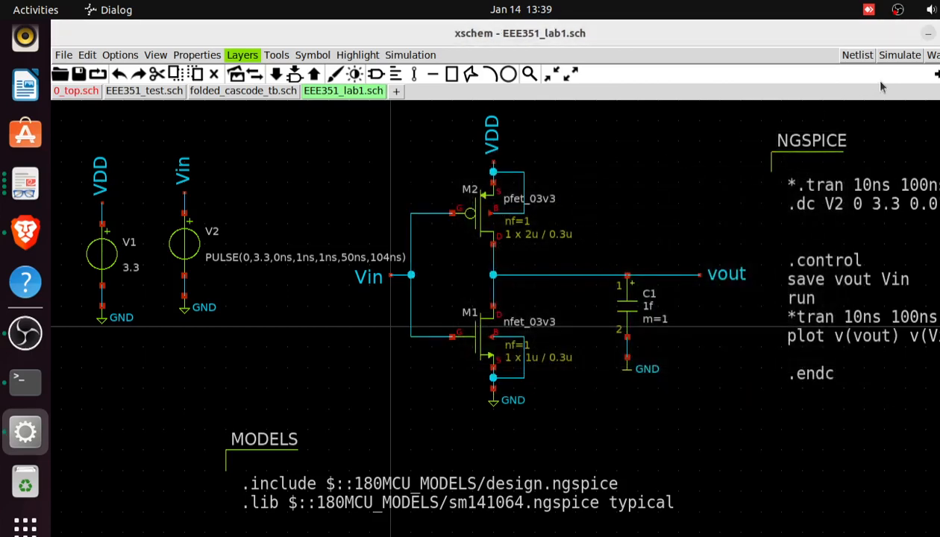
Generate the netlist, dismiss its listing and run the DC sweep simulation of the inverter.
click(857, 54)
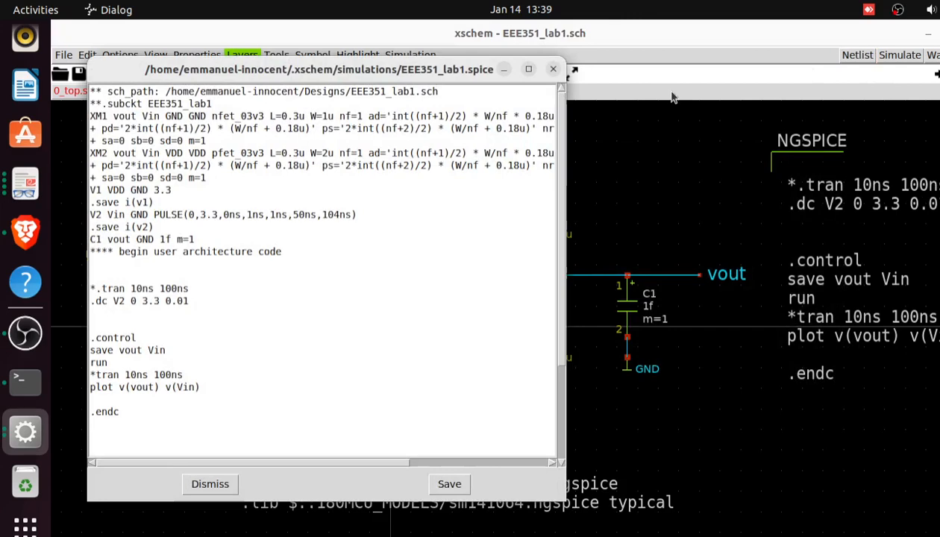
click(553, 69)
click(905, 57)
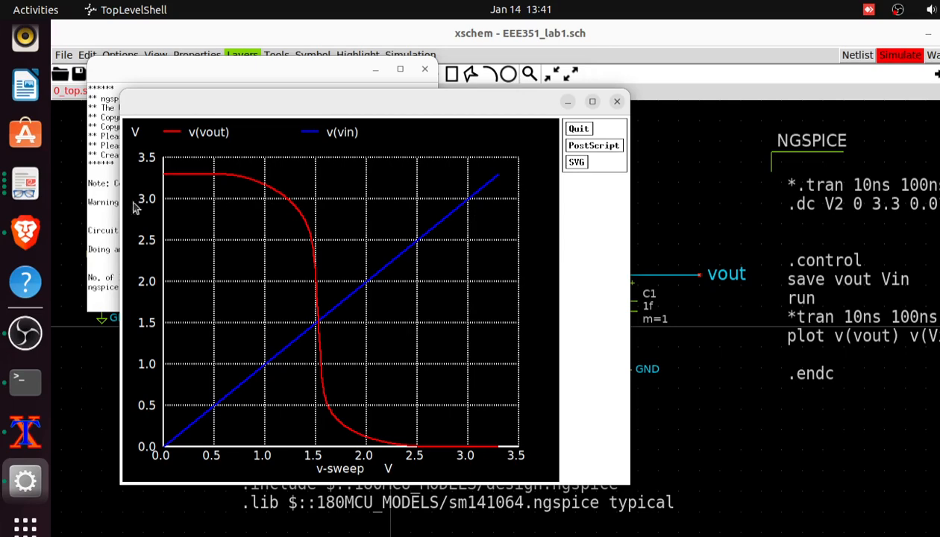
Review the CMOS inverter trip point equation in Howe & Sodini - Microelectronics.pdf, and close the DC sweep plot and ngspice terminal.
click(27, 193)
click(26, 192)
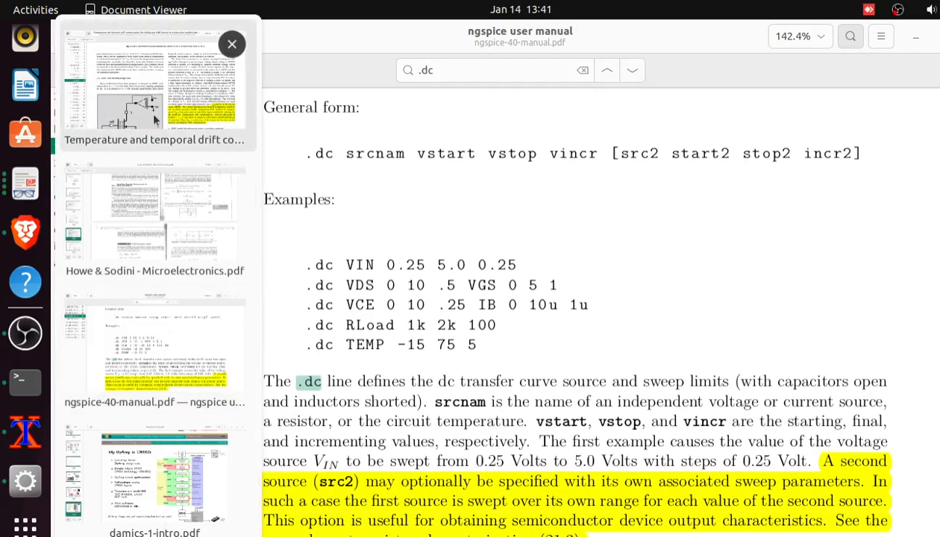
click(171, 205)
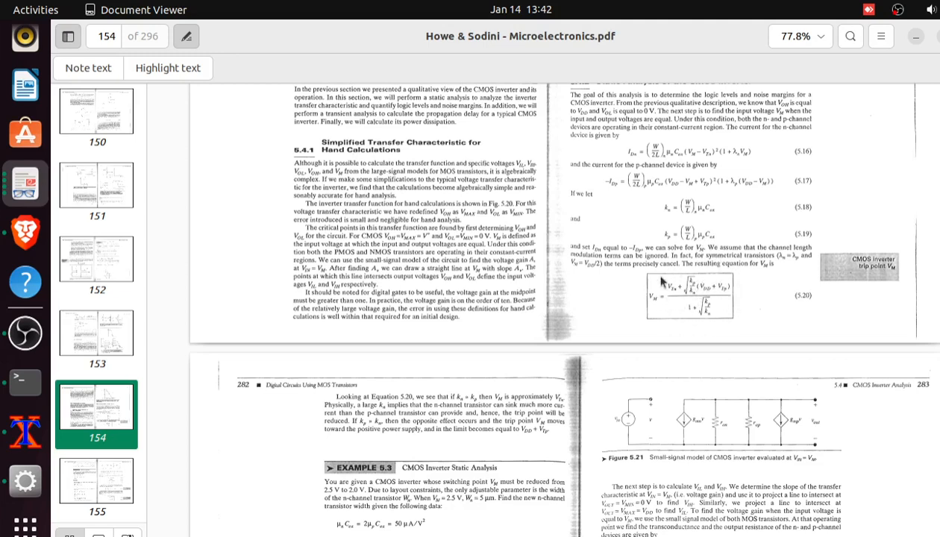
click(916, 39)
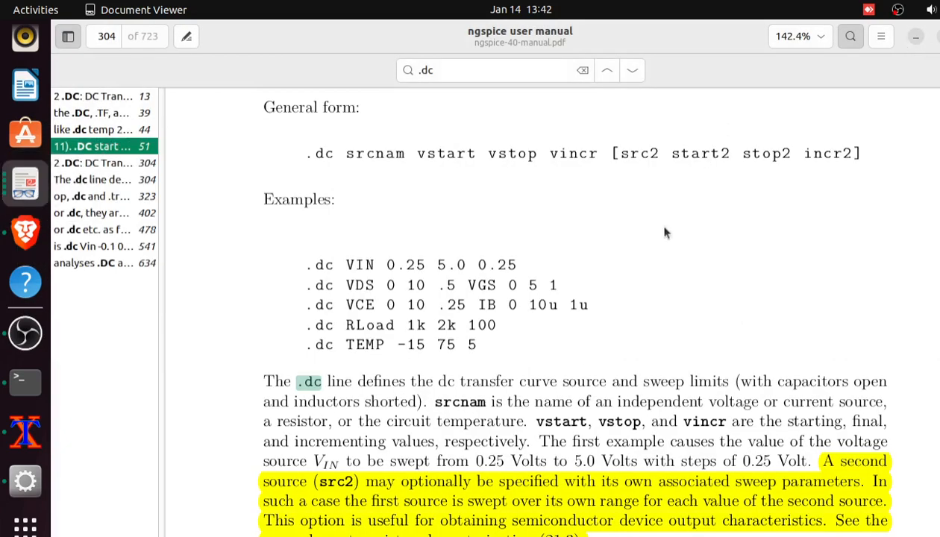
click(916, 37)
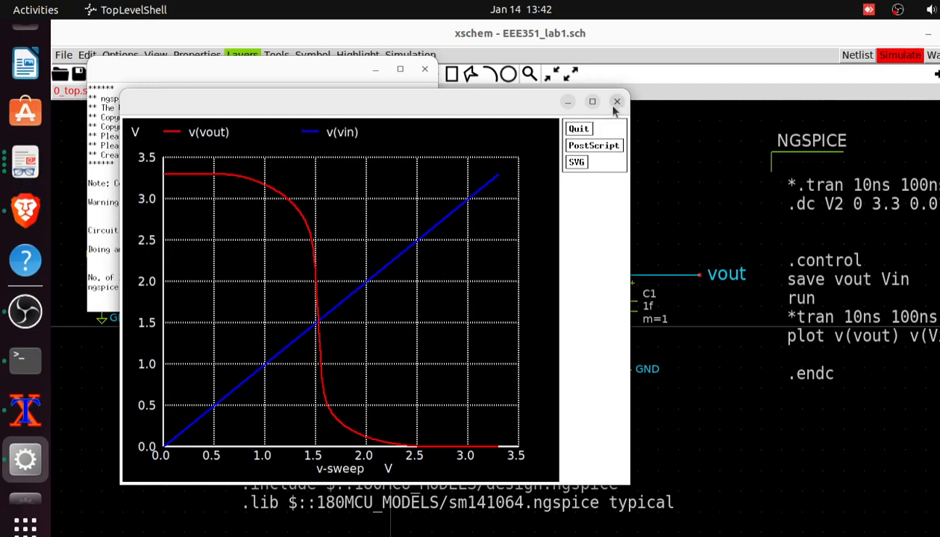
click(617, 102)
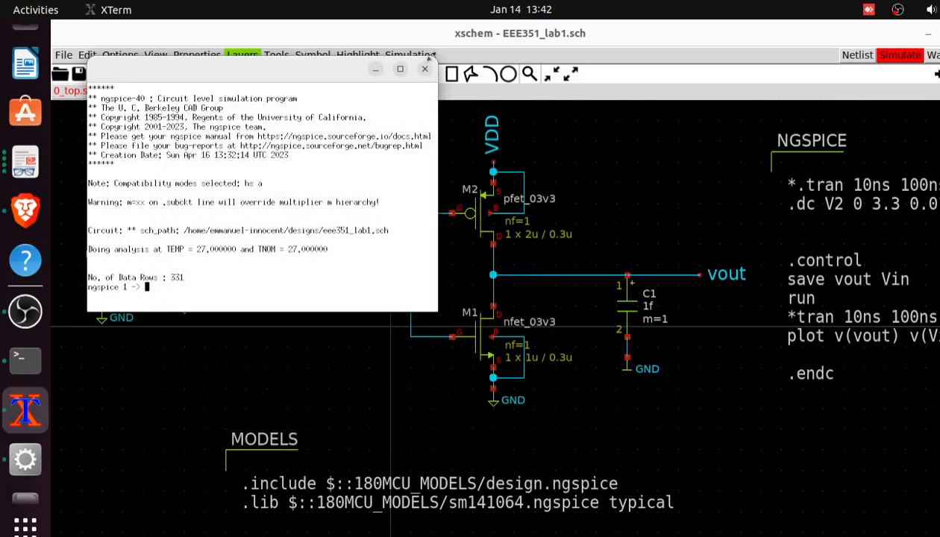
click(424, 70)
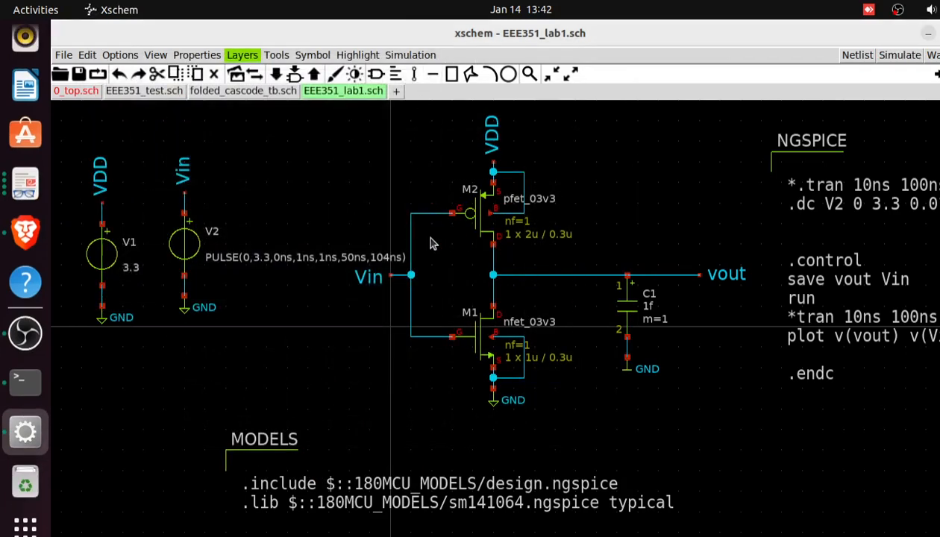
Reopen the Microelectronics textbook, examine how kn and kp affect trip point equation 5.20, and return to the schematic.
click(18, 191)
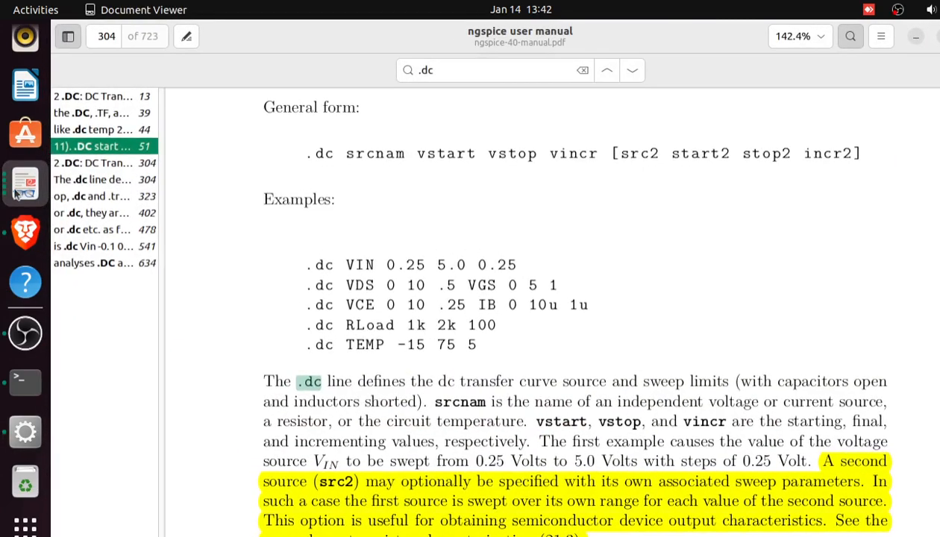
click(19, 192)
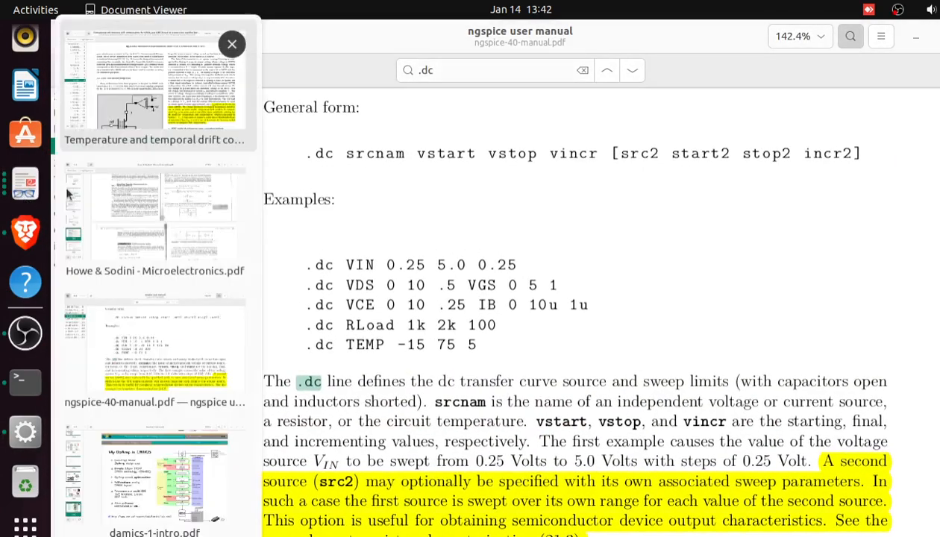
click(190, 216)
scroll(680, 293, down, 7)
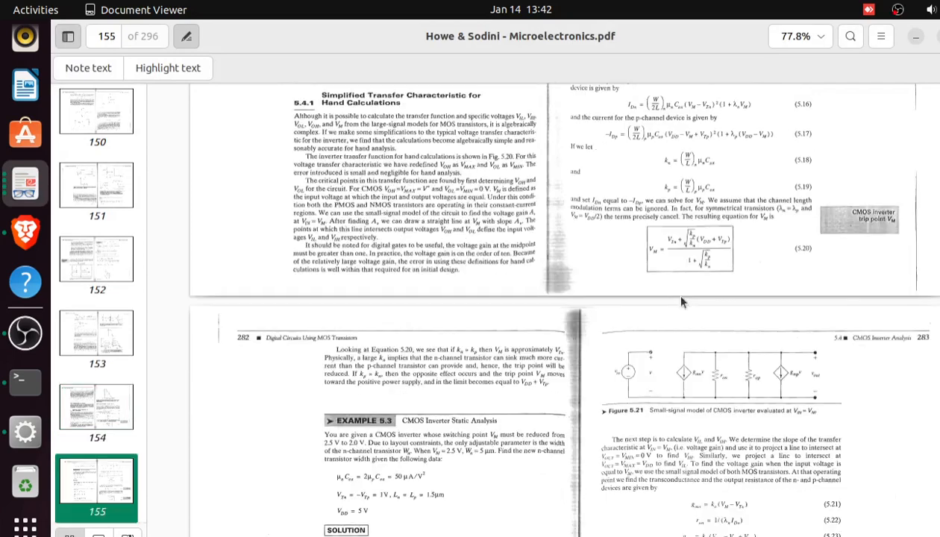
scroll(681, 300, up, 5)
click(915, 37)
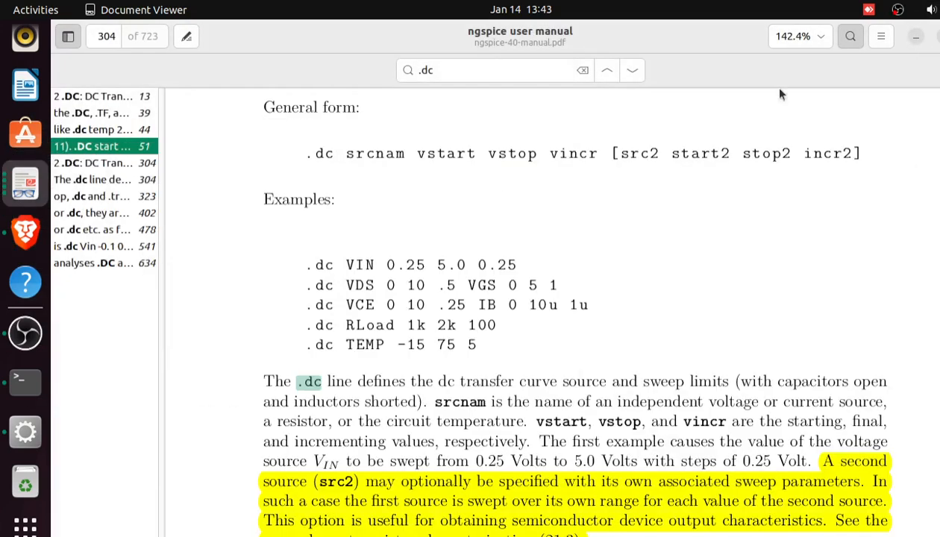
click(916, 37)
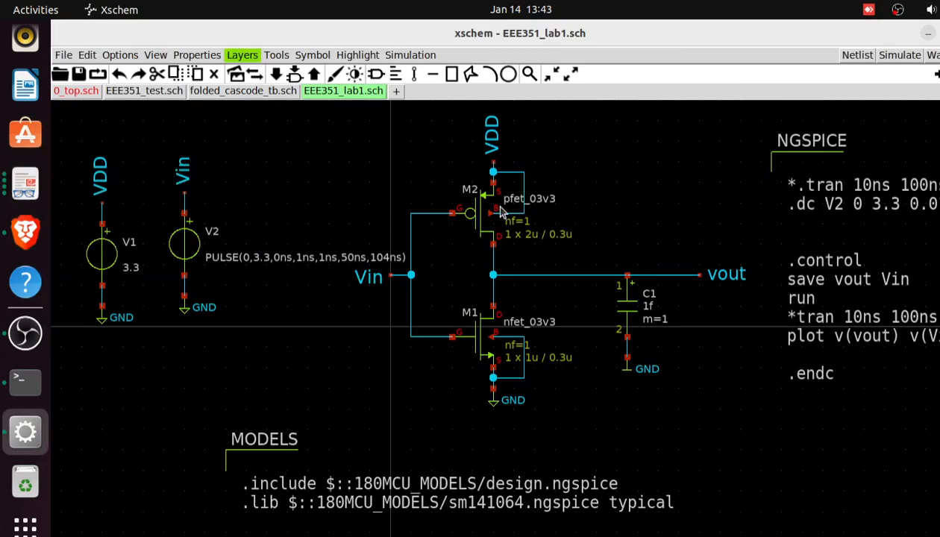
Set the width of PMOS transistor M2 to 0.2u and save the schematic.
double_click(478, 216)
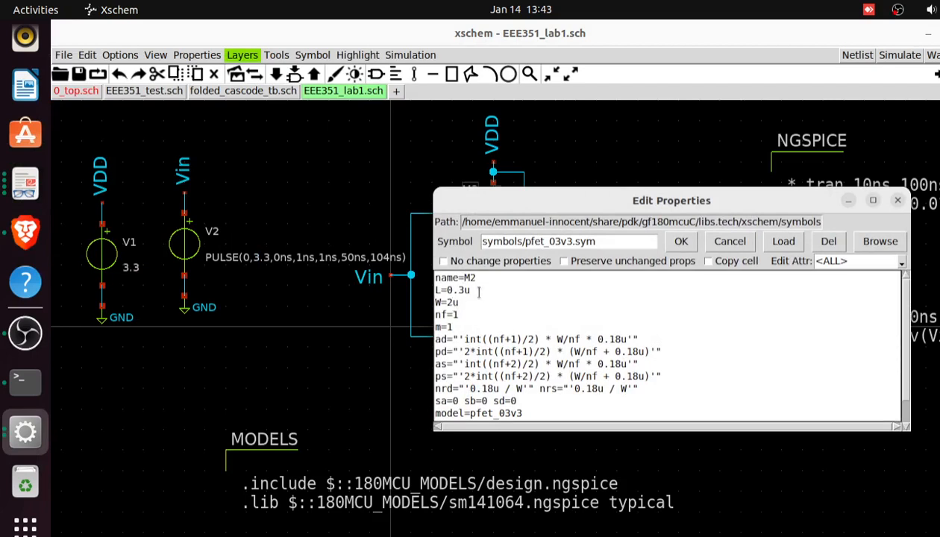
key(BackSpace)
text(2)
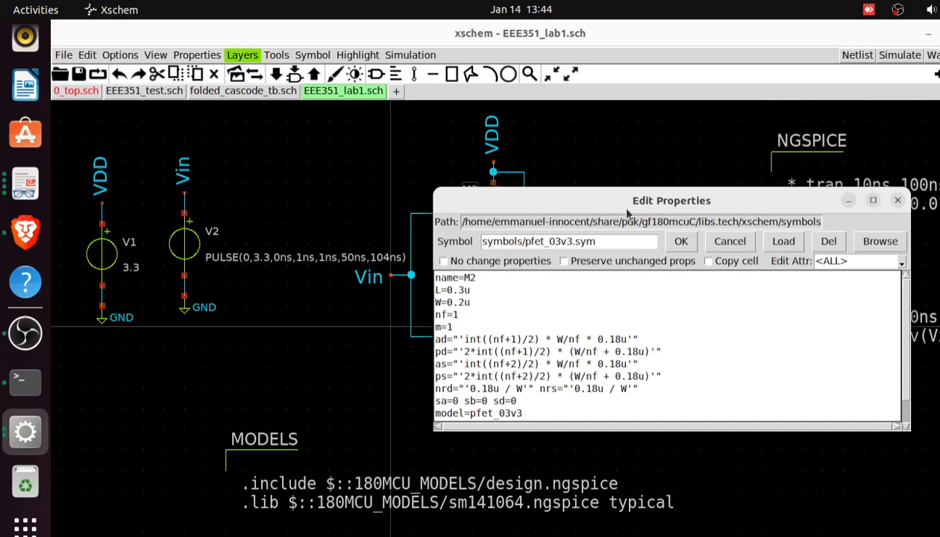
click(681, 243)
key(ctrl+s)
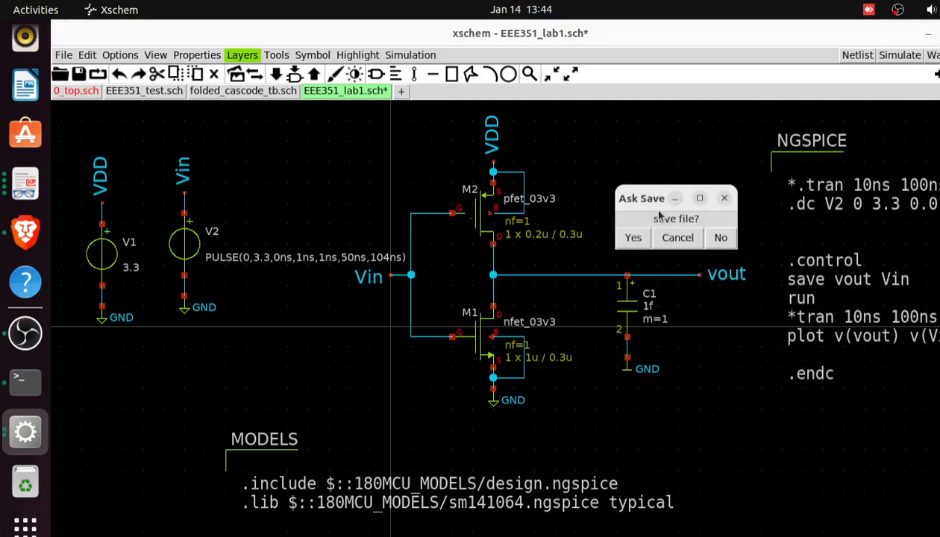
click(633, 237)
Try to simulate the inverter with the 0.2u PMOS width by generating the netlist and running ngspice, and close its terminal.
click(857, 56)
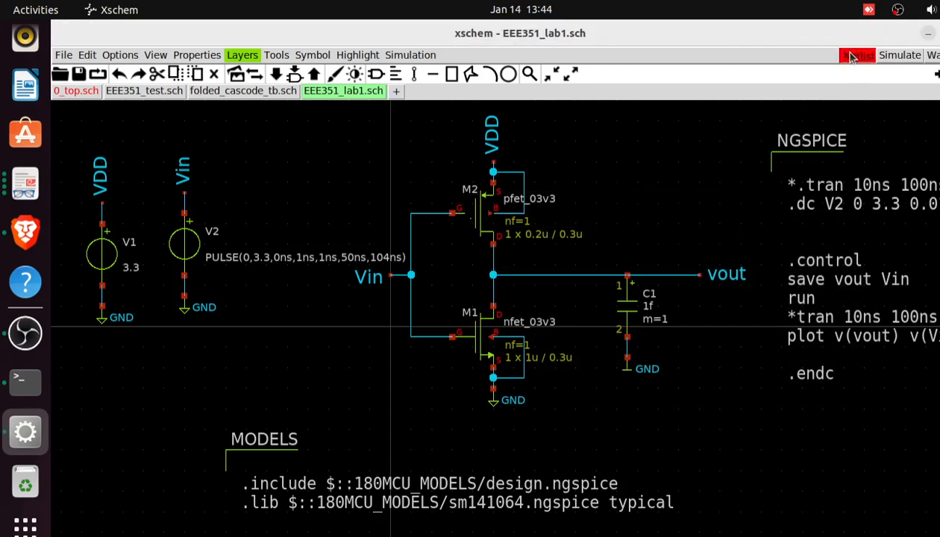
click(554, 69)
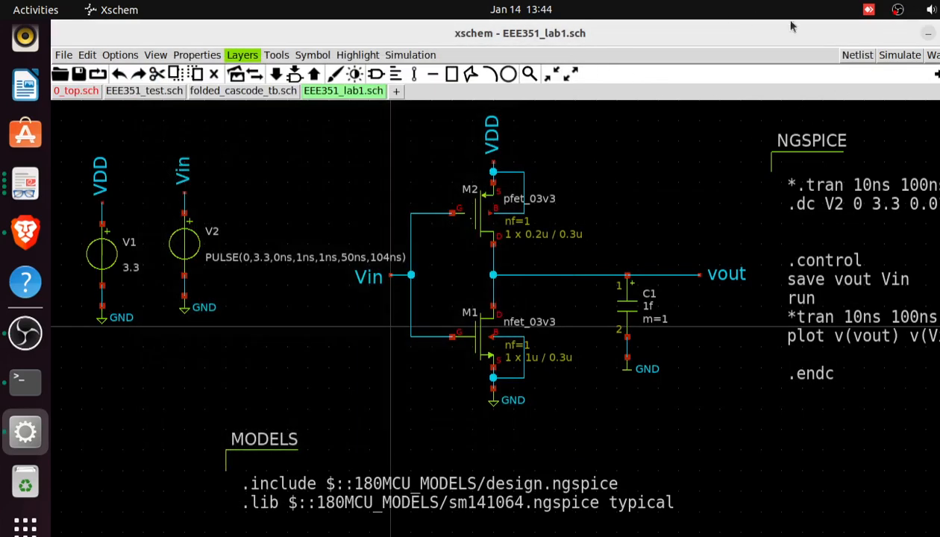
click(899, 56)
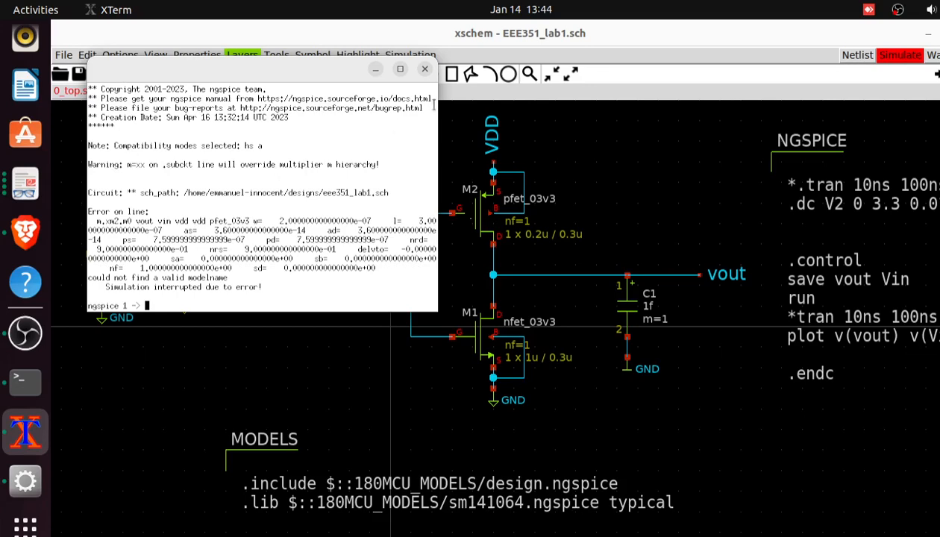
click(425, 69)
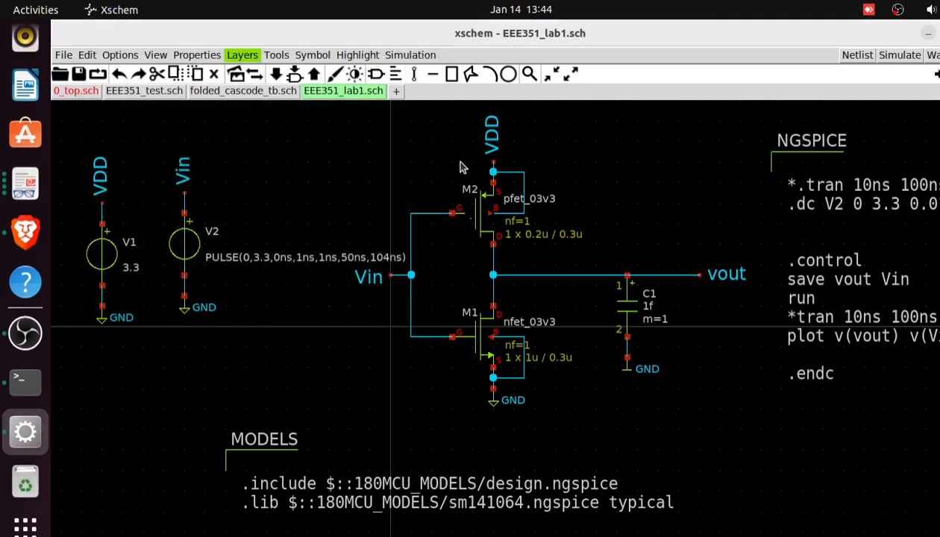
Set the width of PMOS transistor M2 to 0.5u and save the schematic.
double_click(477, 217)
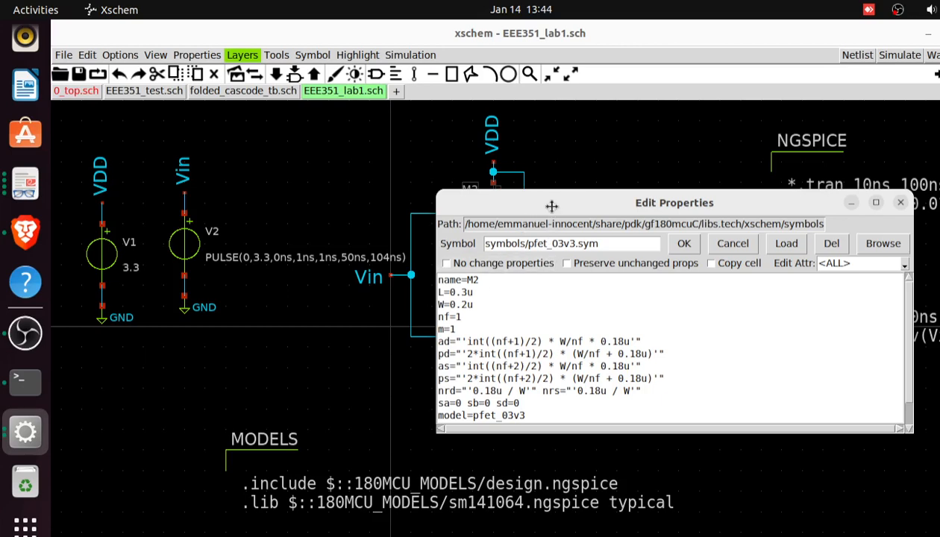
drag(552, 209, 501, 151)
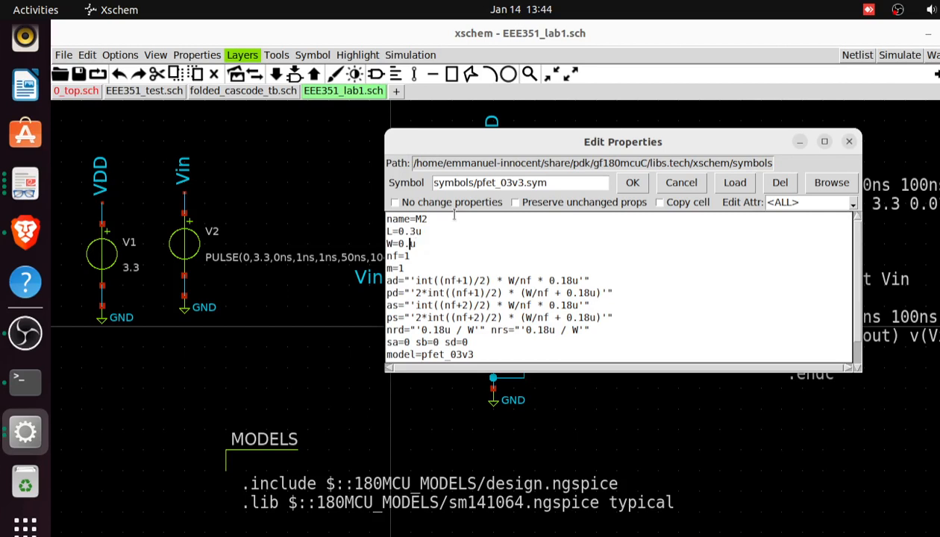
text(5)
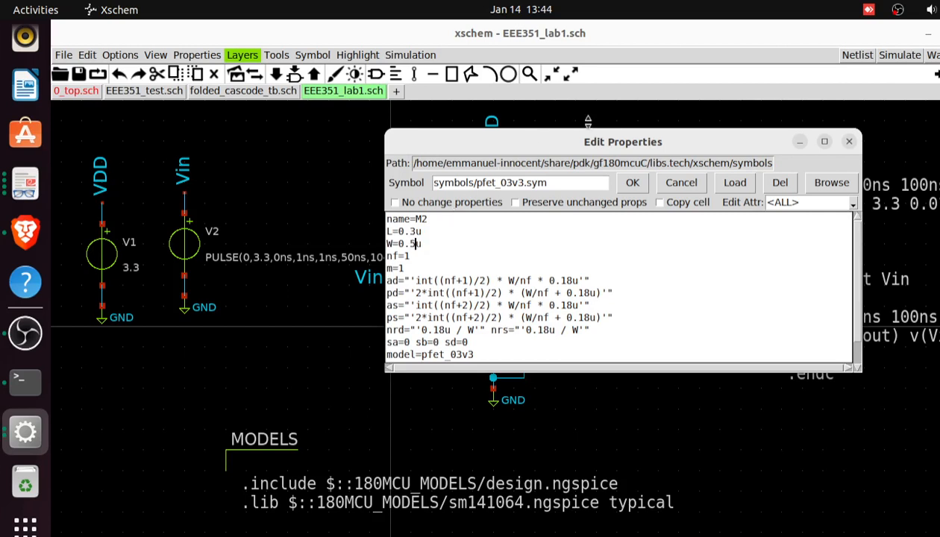
click(632, 182)
click(618, 189)
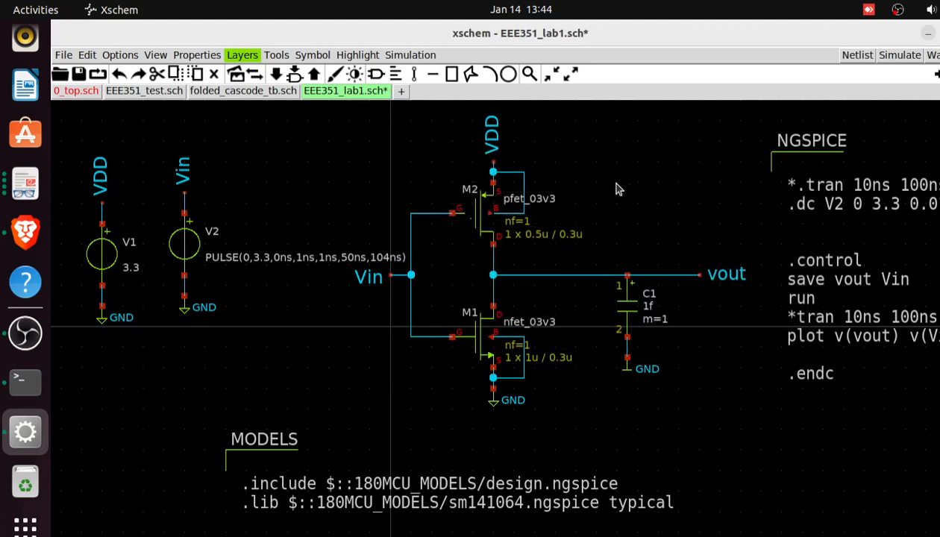
key(ctrl+s)
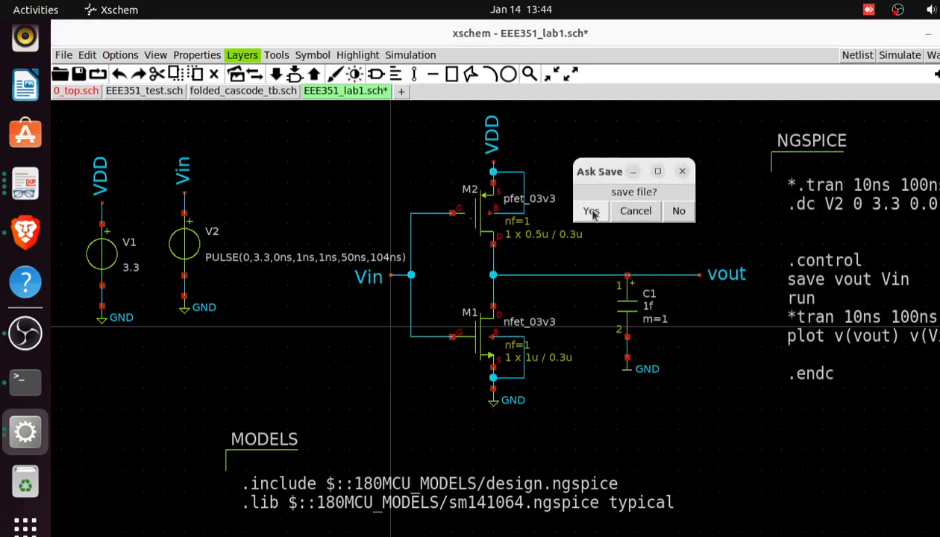
click(591, 212)
Generate the netlist for the 0.5u PMOS width, run the DC sweep, and close the resulting plot and ngspice terminal.
click(858, 56)
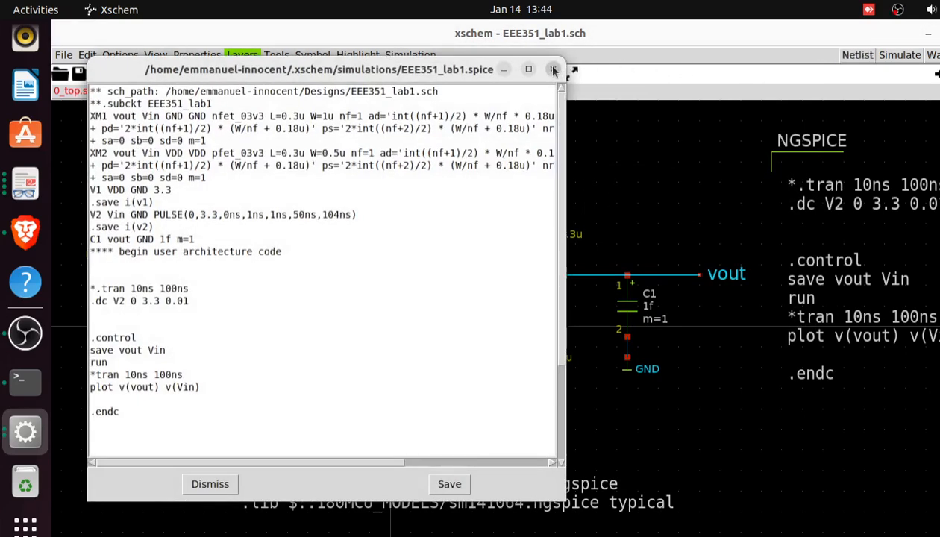
click(553, 68)
click(892, 57)
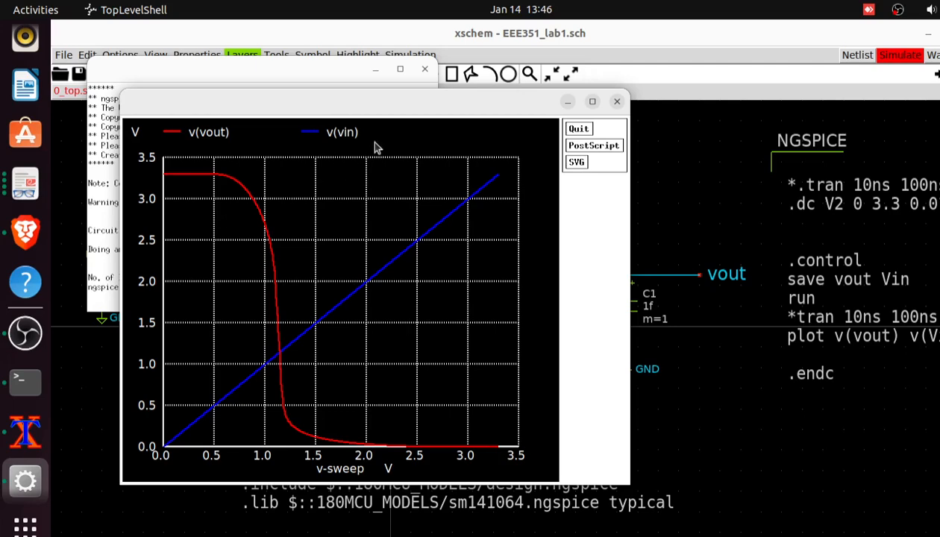
click(617, 101)
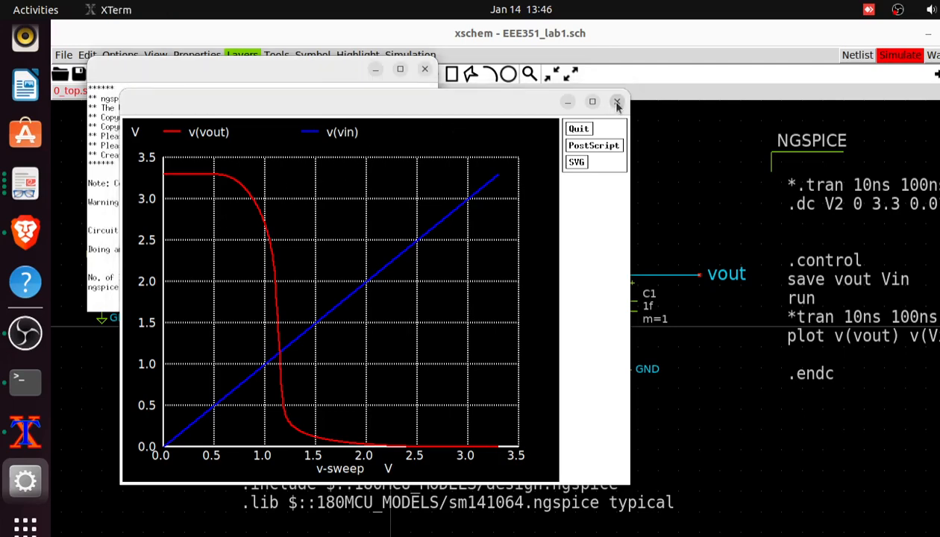
click(424, 70)
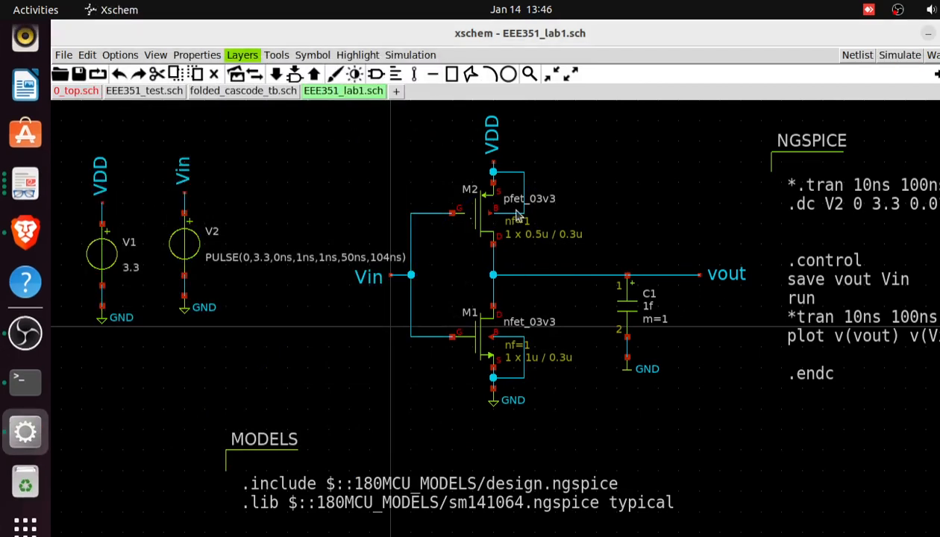
Set the width of PMOS transistor M2 to 10u and save the schematic.
click(484, 203)
double_click(483, 203)
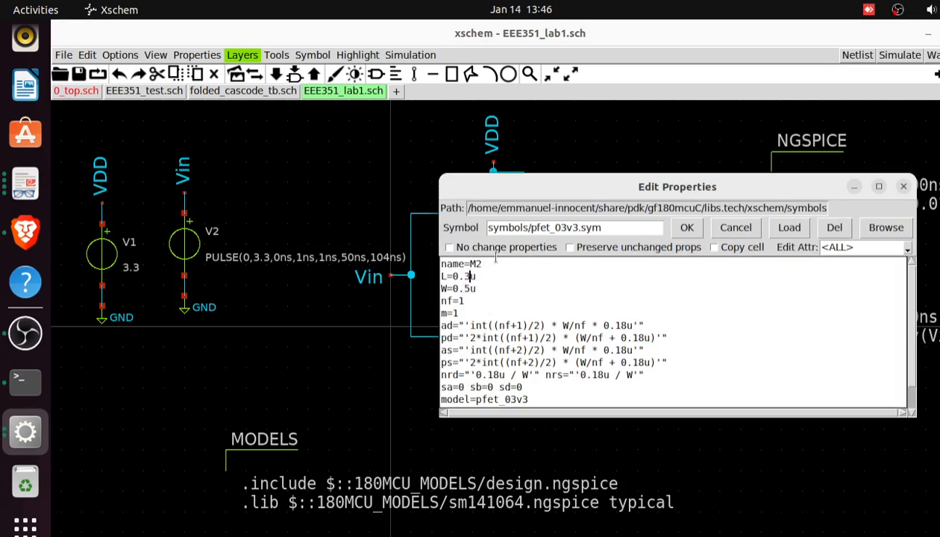
key(BackSpace)
key(BackSpace)
key(BackSpace)
text(0.3)
key(BackSpace)
key(BackSpace)
key(BackSpace)
text(10)
click(691, 233)
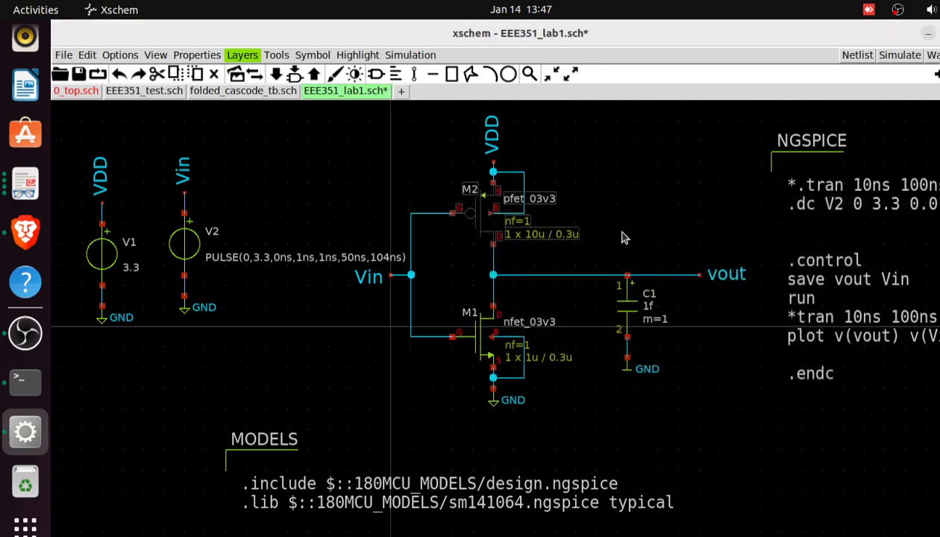
key(ctrl+s)
click(569, 261)
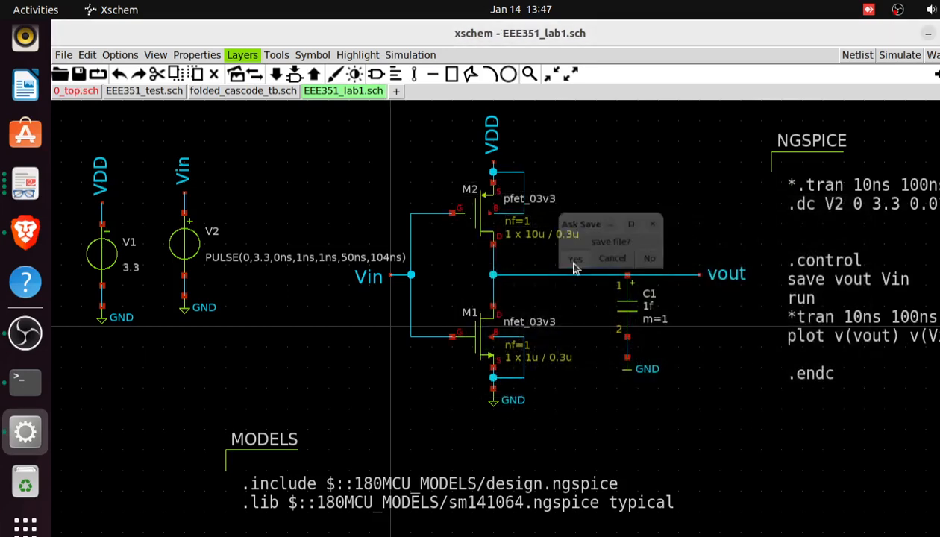
Generate the netlist for the 10u PMOS width, run the DC sweep, and close the resulting plot and ngspice terminal.
click(857, 56)
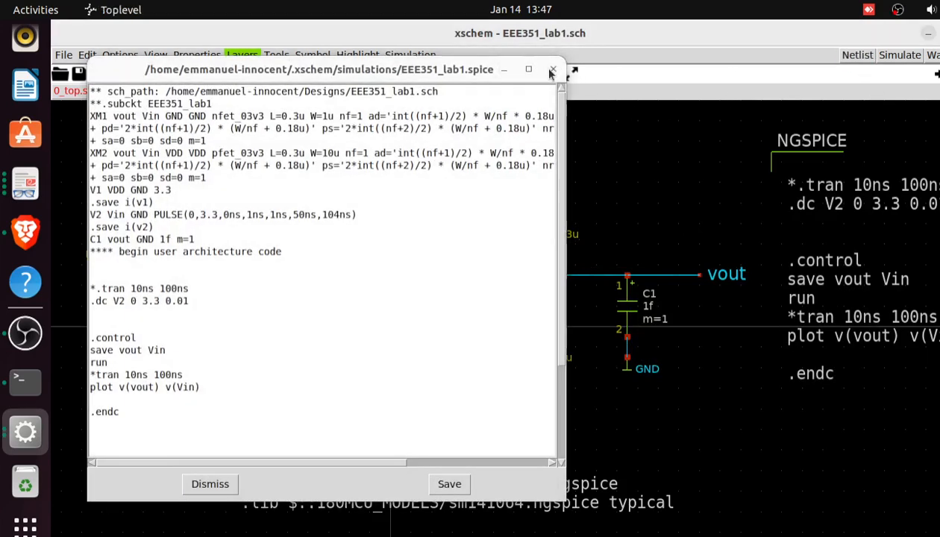
click(553, 69)
click(899, 55)
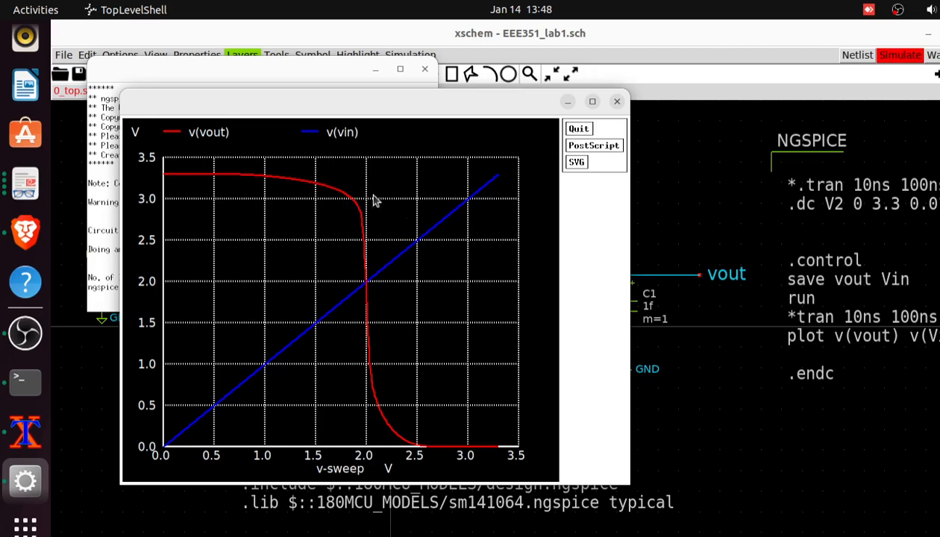
click(619, 101)
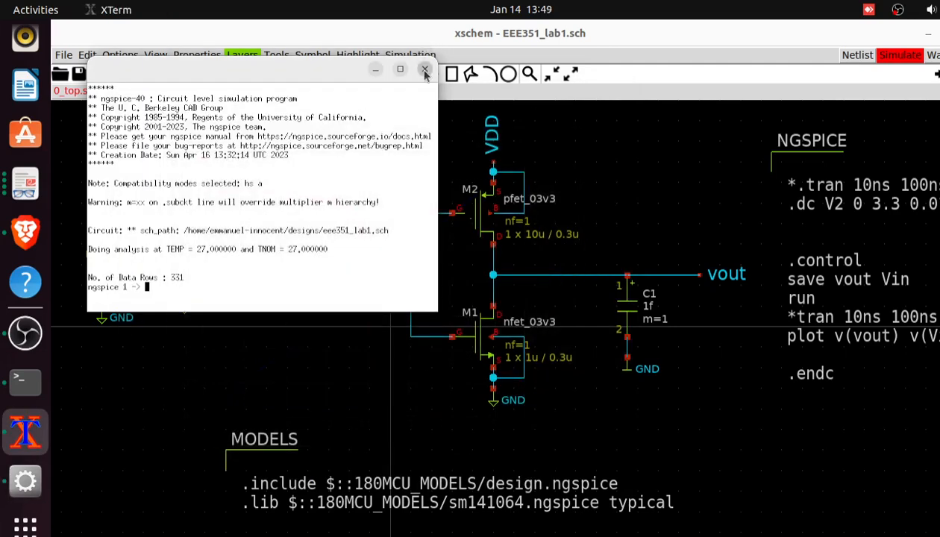
click(425, 70)
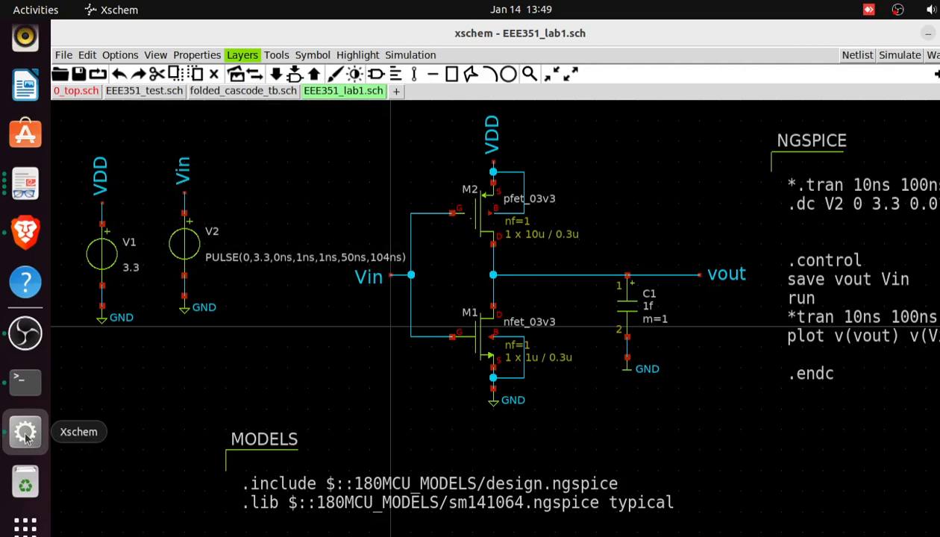
Switch to damics-1-intro.pdf in Document Viewer, review the analog IC design flow on the My OpAmp in CNM25 slide, and minimise it.
click(25, 332)
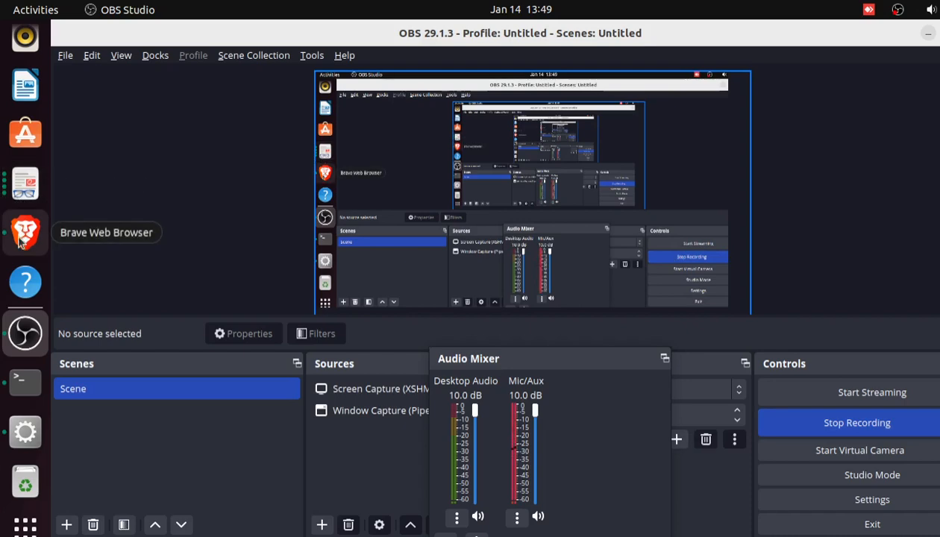
click(28, 190)
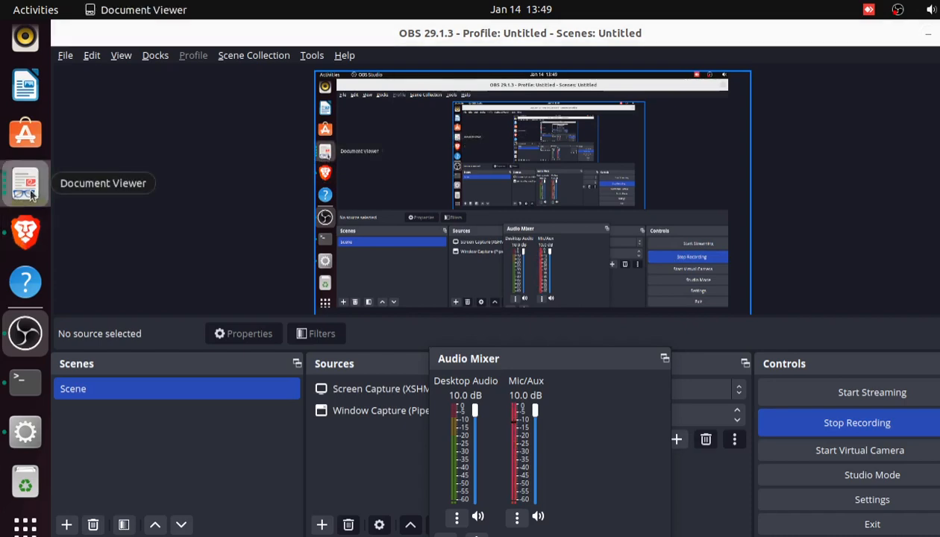
click(30, 192)
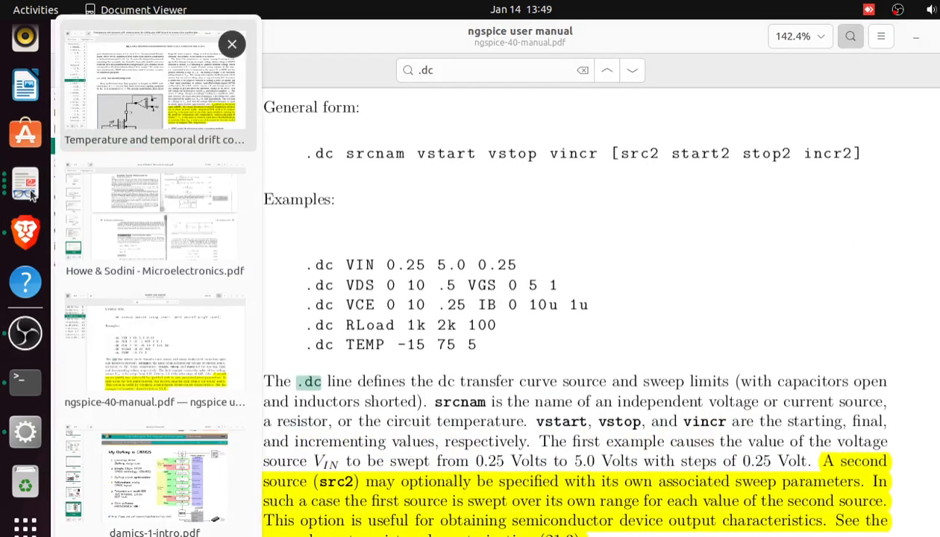
click(158, 477)
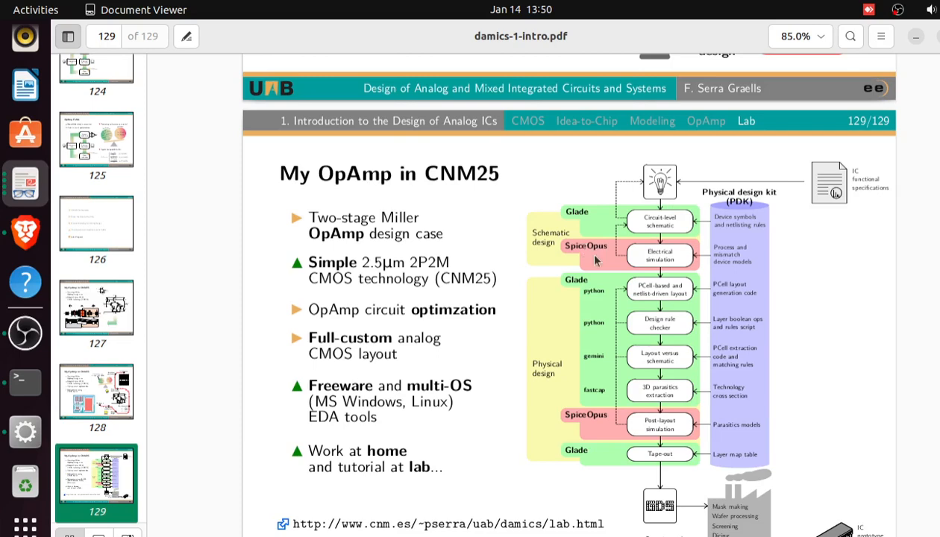
click(916, 41)
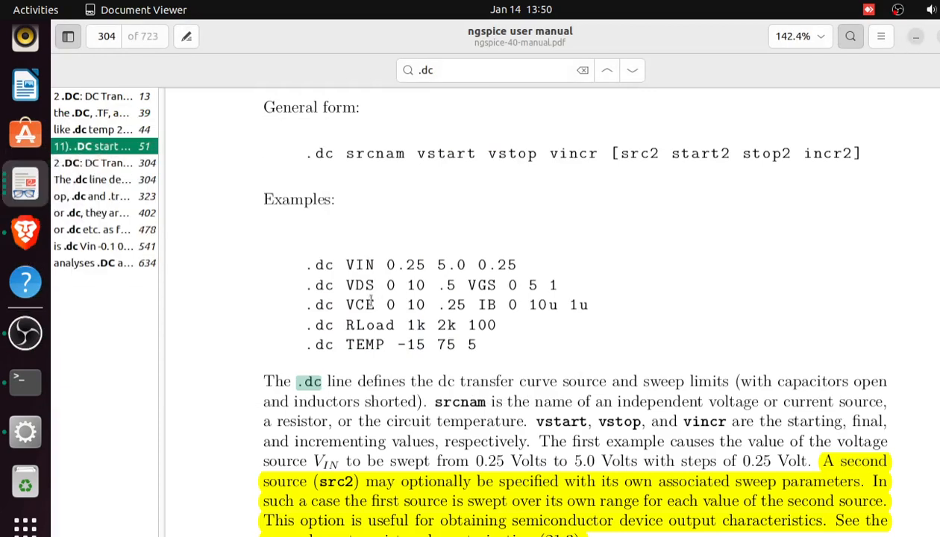
click(22, 340)
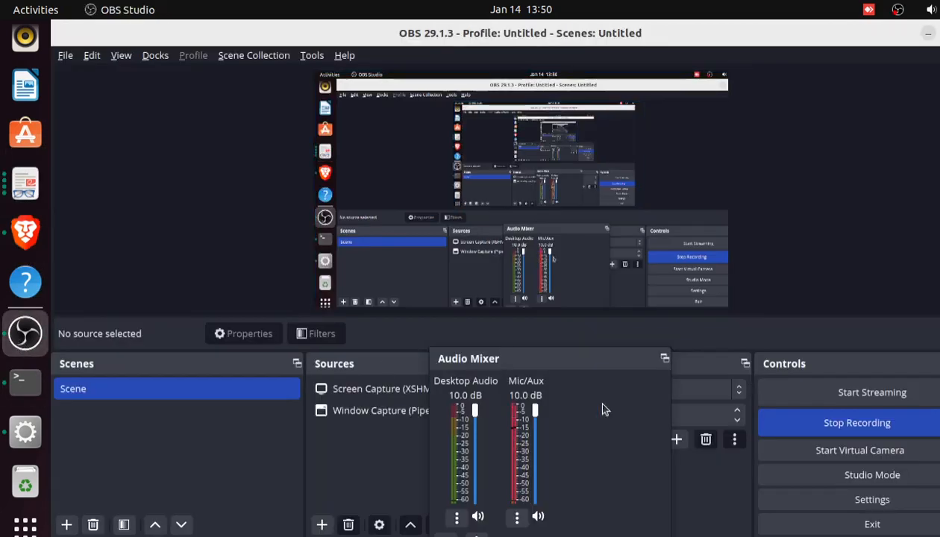